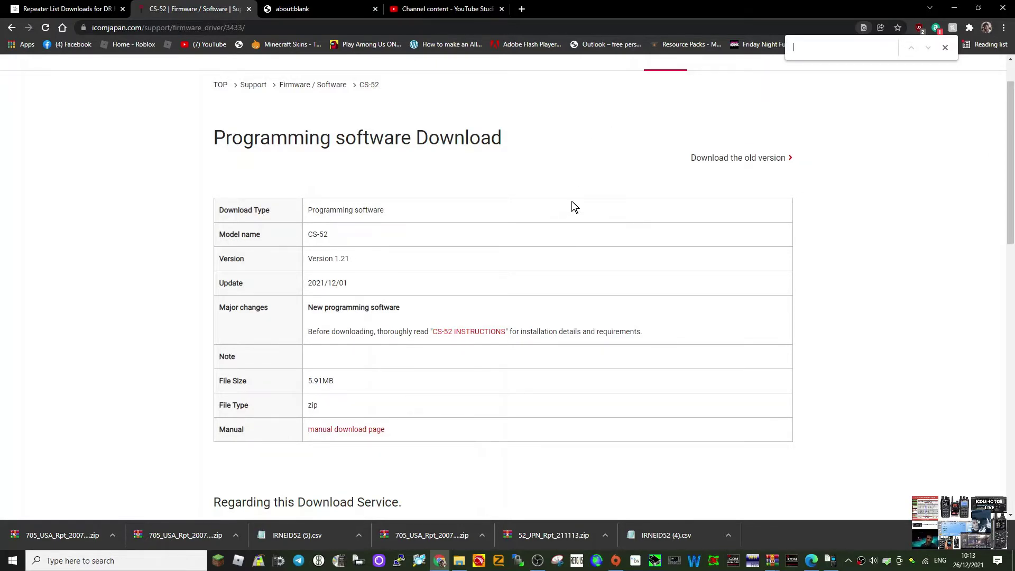
# Open the Cs52_ver121 folder in the downloaded CS-52 version 1.21 archive and launch setup.exe.
pyautogui.scroll(-10, 573, 205)
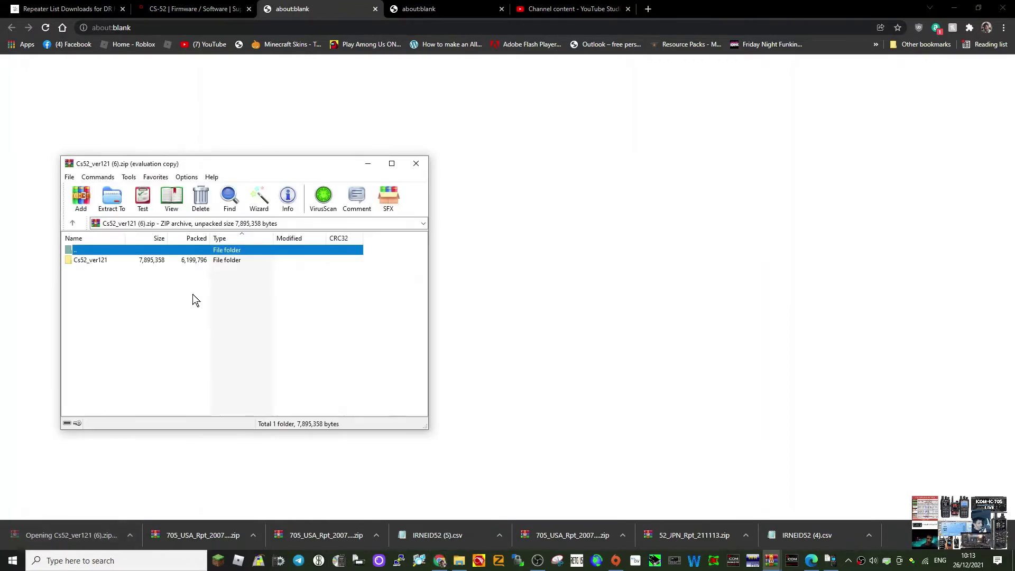
pyautogui.doubleClick(94, 260)
pyautogui.click(326, 256)
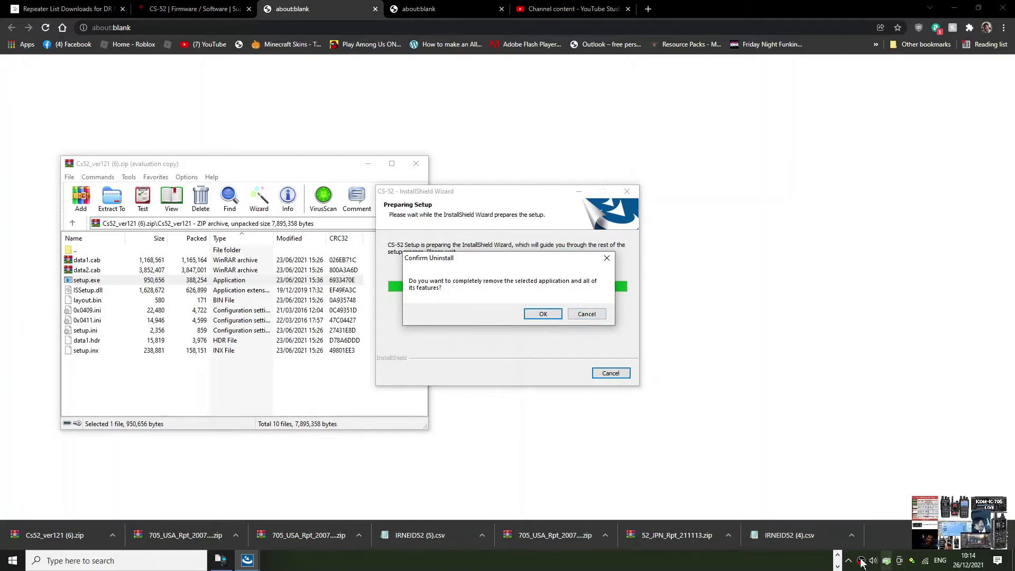
pyautogui.click(790, 535)
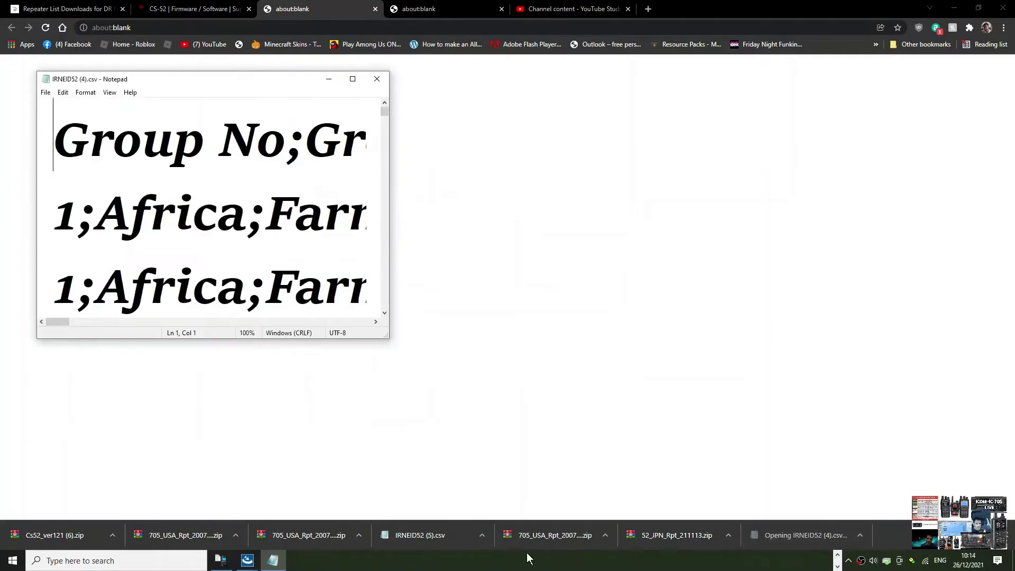
pyautogui.click(221, 560)
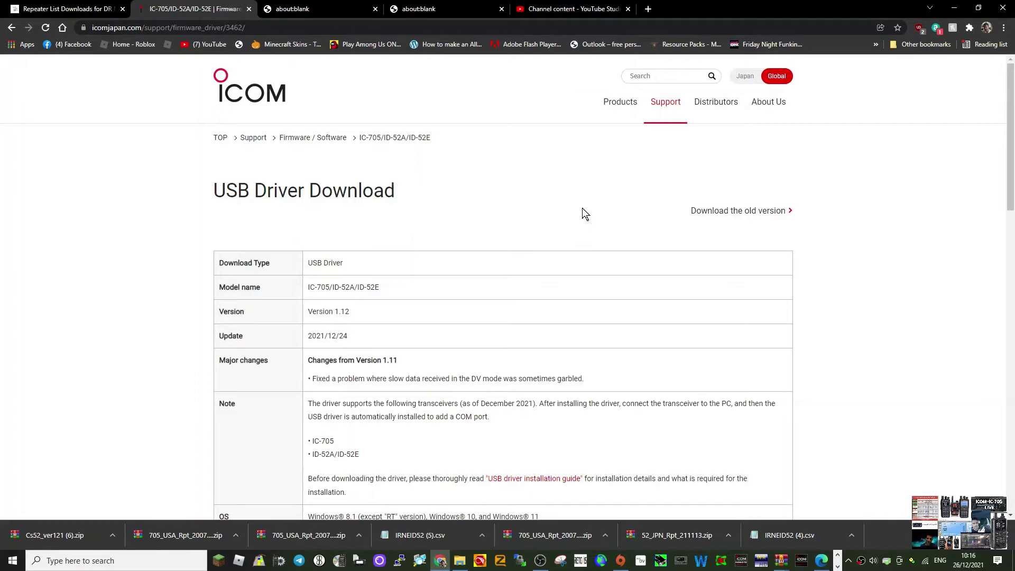
# Review the version 1.12 USB driver details for the IC-705/ID-52A/ID-52E and download the driver zip.
pyautogui.scroll(-4, 582, 208)
pyautogui.scroll(4, 580, 220)
pyautogui.scroll(-5, 579, 222)
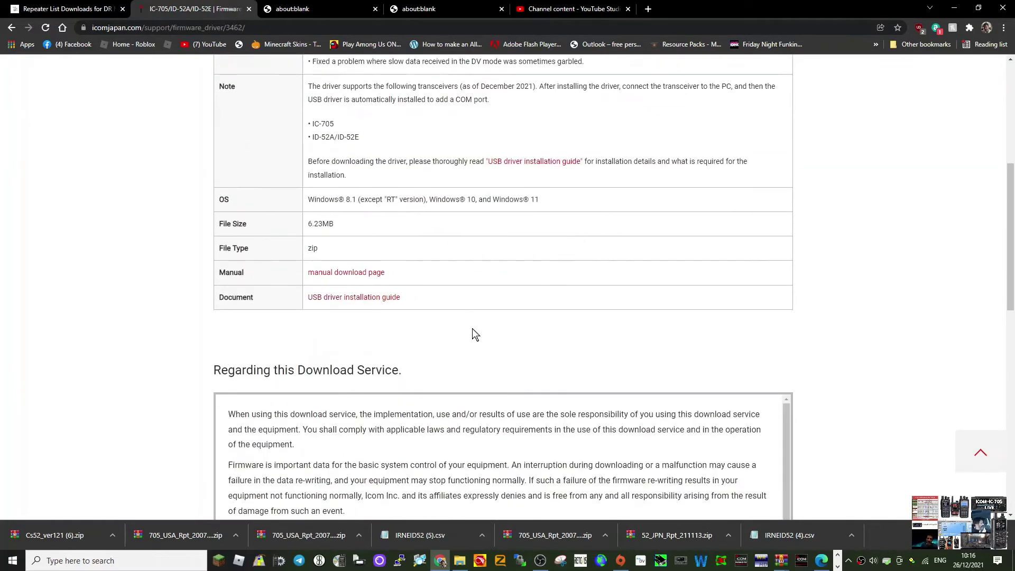
pyautogui.scroll(-1, 491, 261)
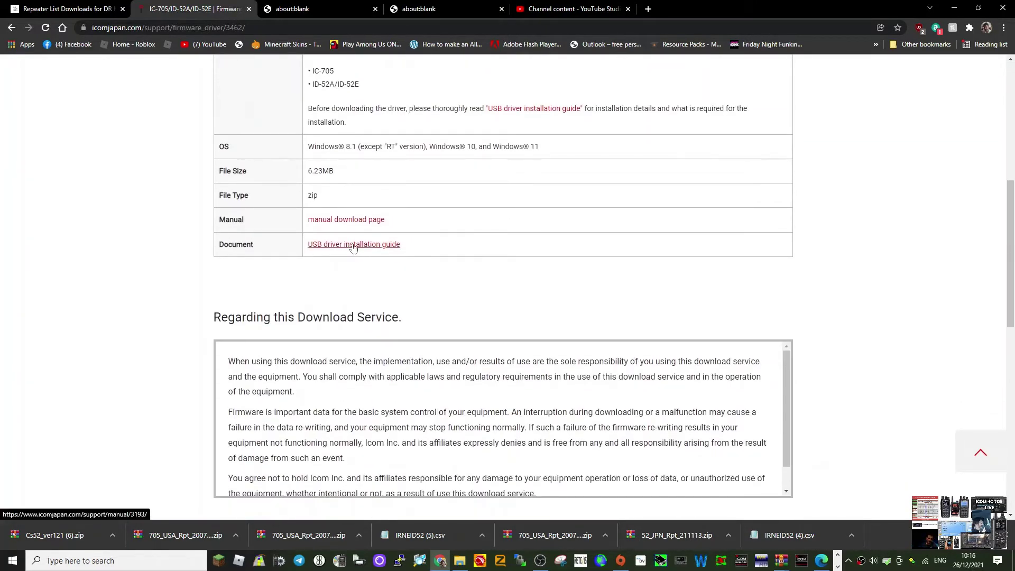
pyautogui.scroll(-4, 569, 216)
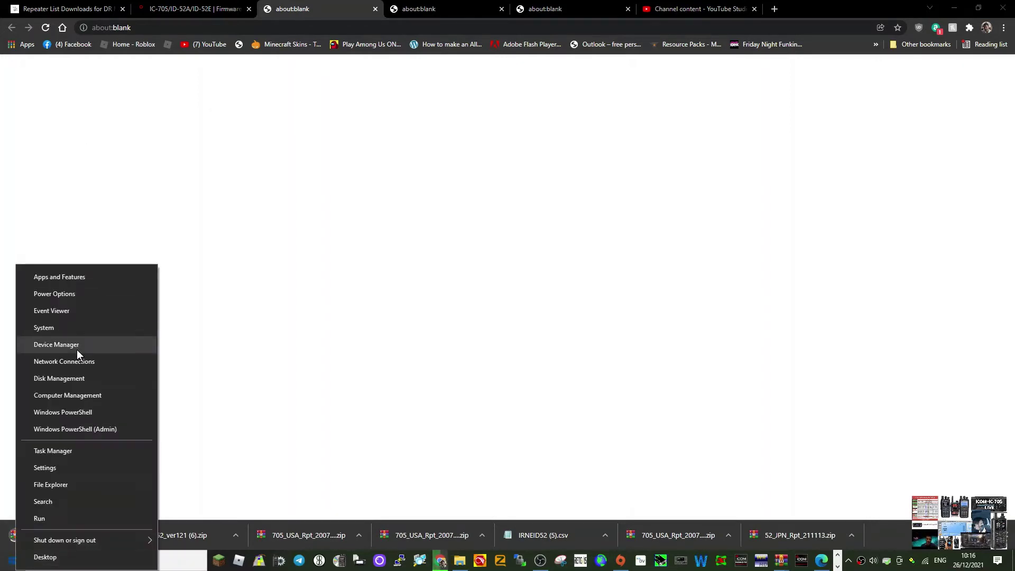
# Open Device Manager and expand the Ports (COM & LPT) category to check the serial ports.
pyautogui.click(69, 344)
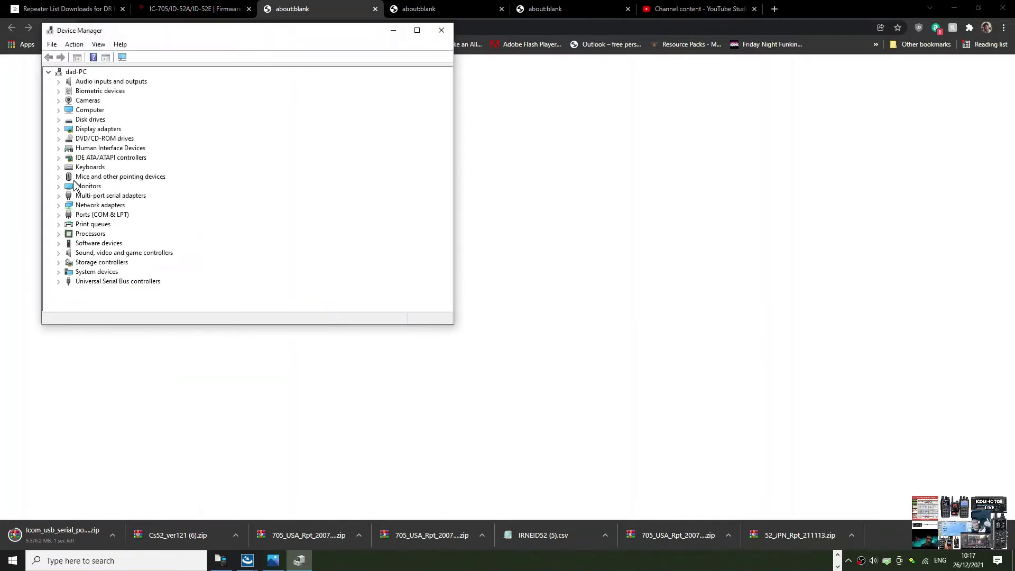
pyautogui.doubleClick(95, 216)
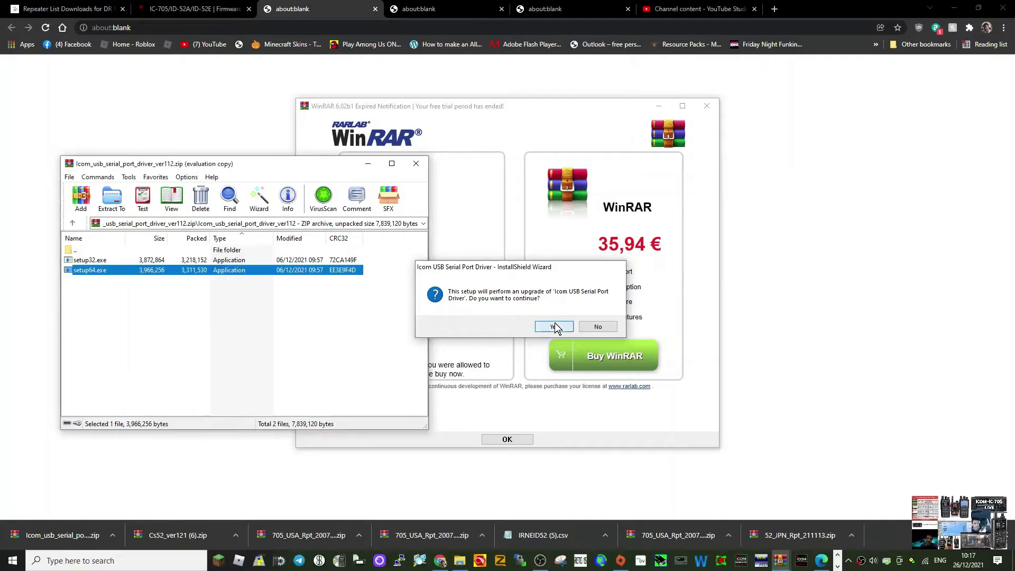
# Accept the upgrade of the Icom USB Serial Port Driver to version 1.12 and complete the installation wizard.
pyautogui.click(557, 324)
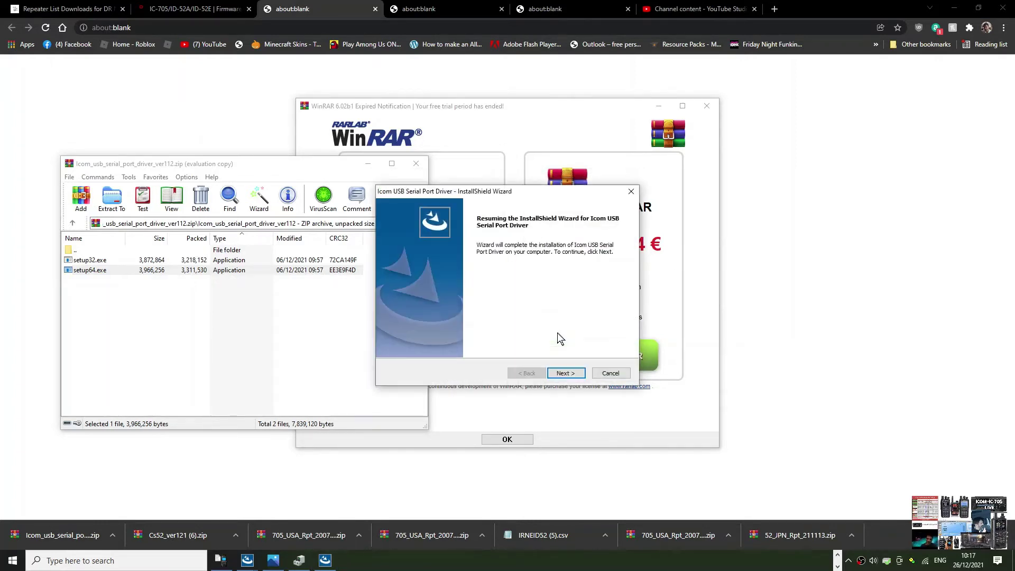
pyautogui.click(568, 373)
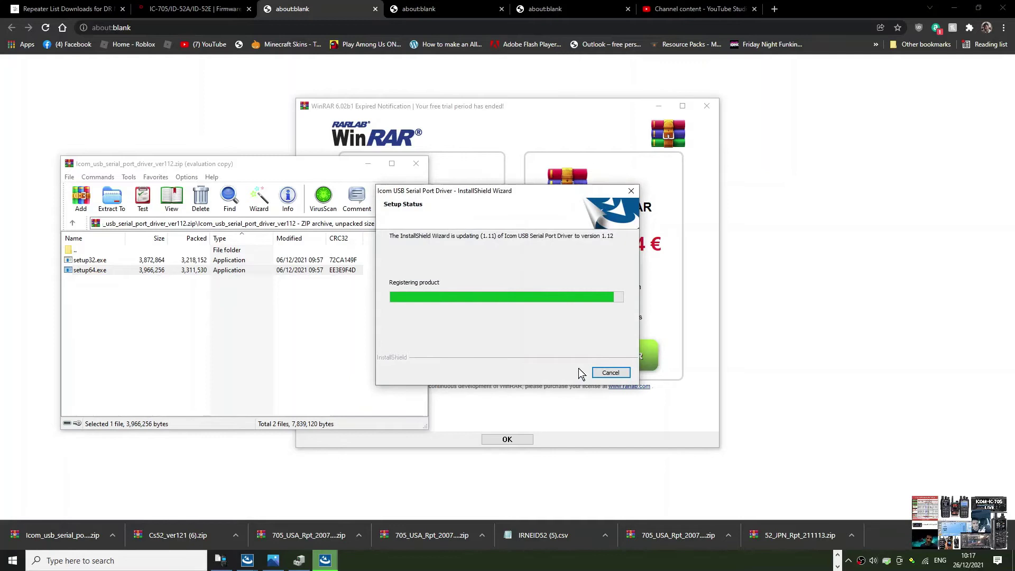
pyautogui.click(567, 373)
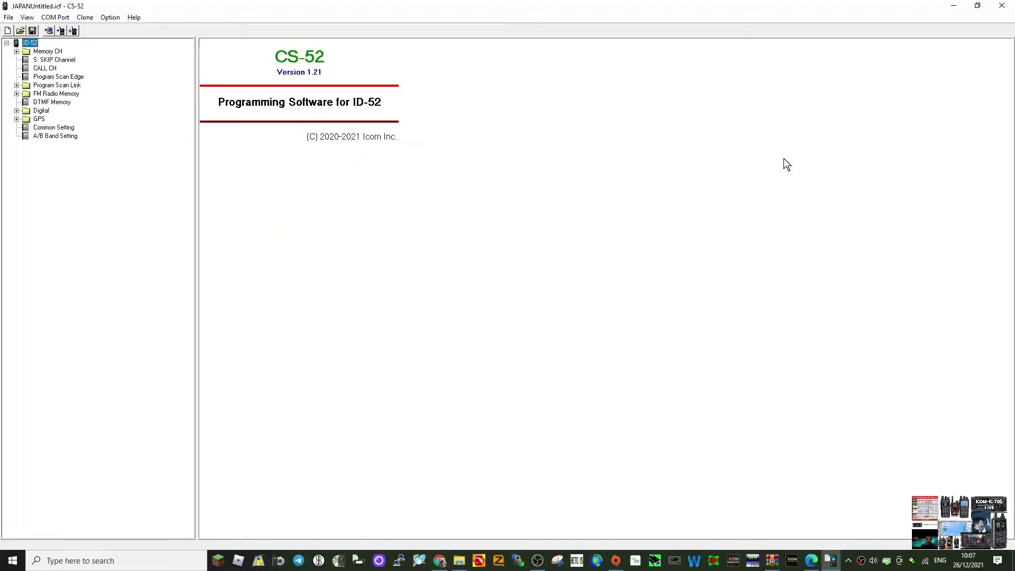
# Switch to the browser and download the IC-705 USA Repeater List, GPS Data zip, version 200721.
pyautogui.click(954, 9)
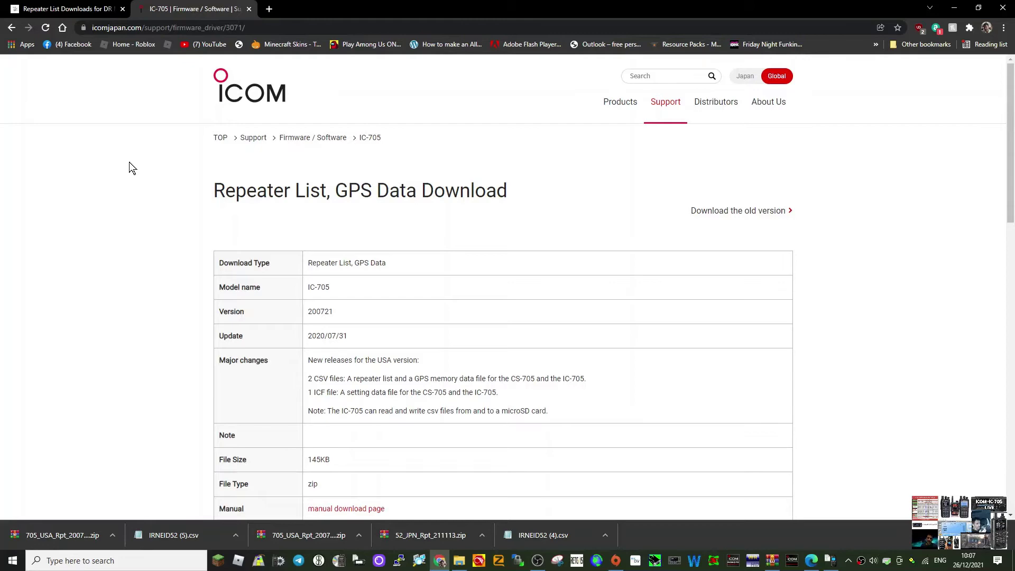
pyautogui.scroll(-4, 483, 263)
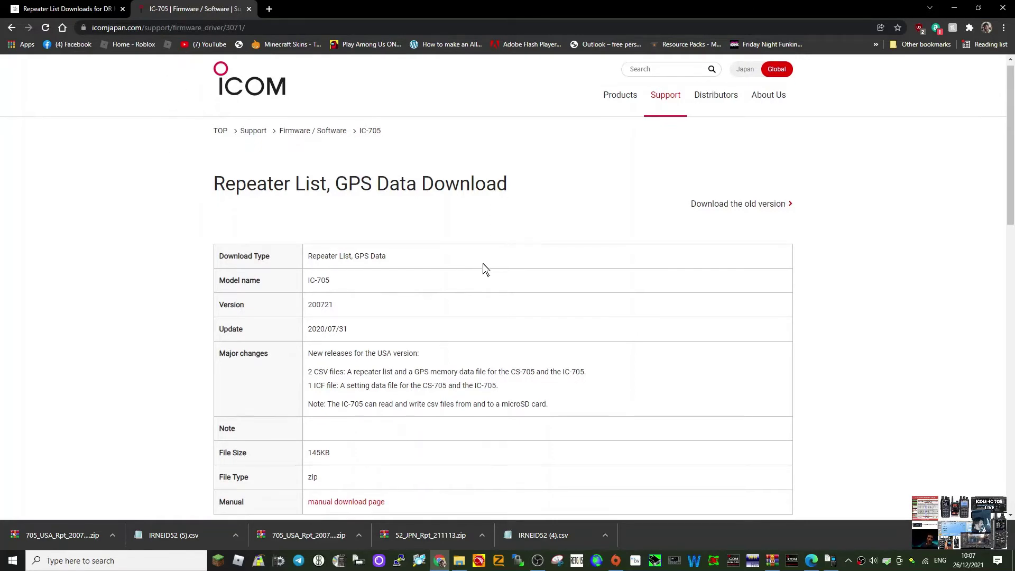
pyautogui.scroll(4, 493, 265)
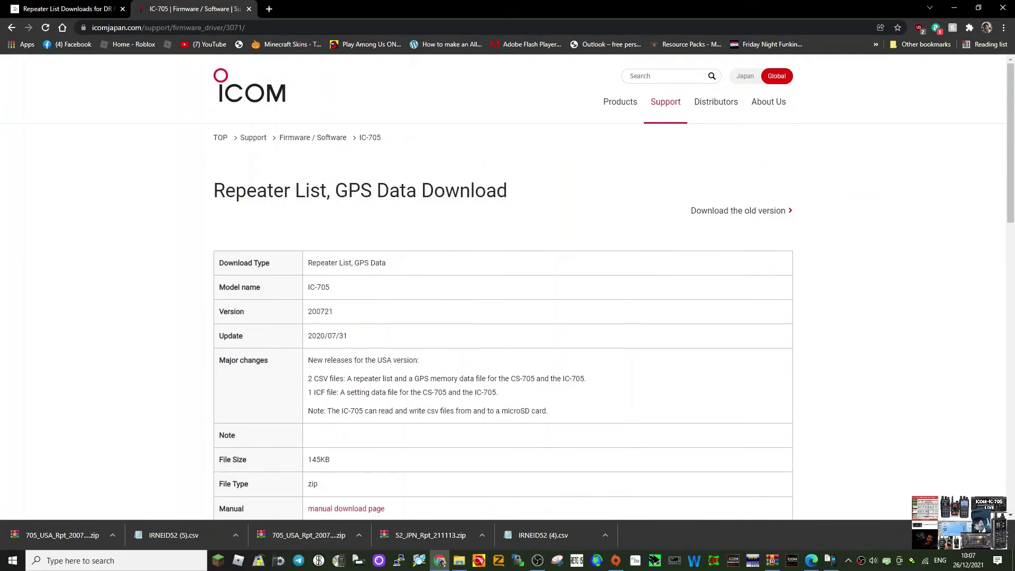
pyautogui.scroll(-3, 491, 208)
pyautogui.scroll(3, 449, 232)
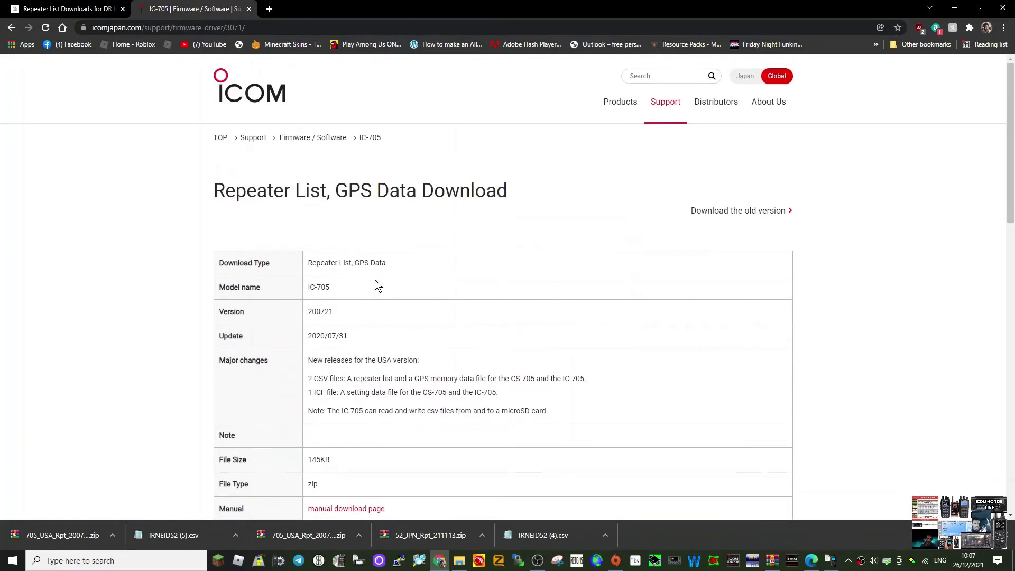
pyautogui.scroll(-9, 497, 341)
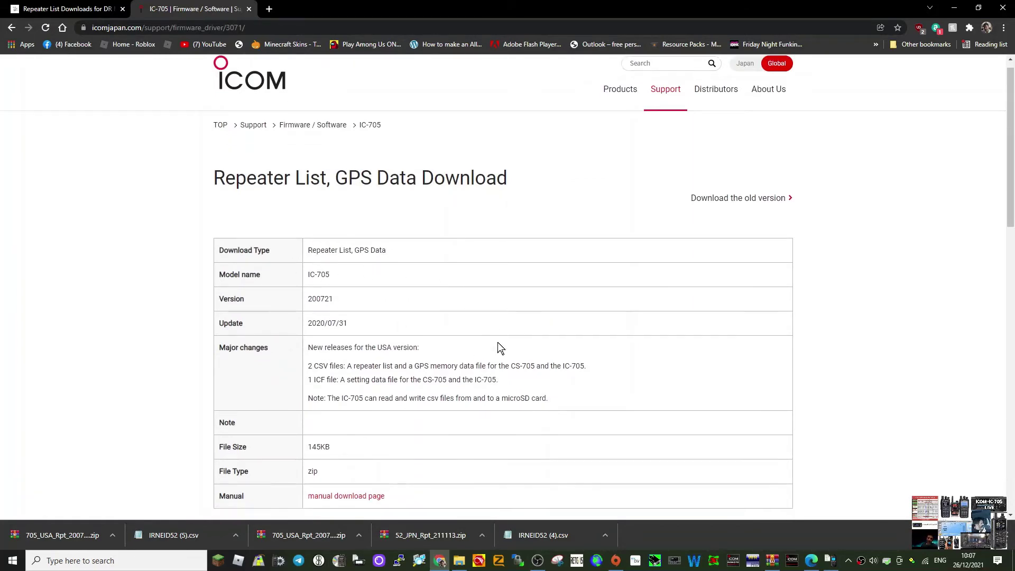
pyautogui.click(422, 327)
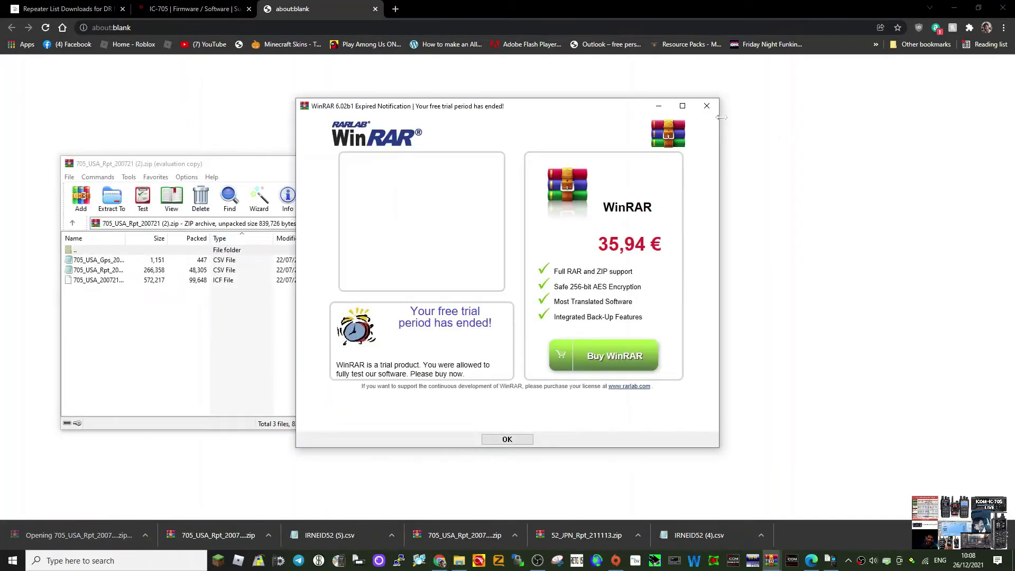
# Extract the 705_USA_Rpt_200721 (2).zip archive into the ICOM ID-52 folder, replacing all existing files.
pyautogui.click(707, 107)
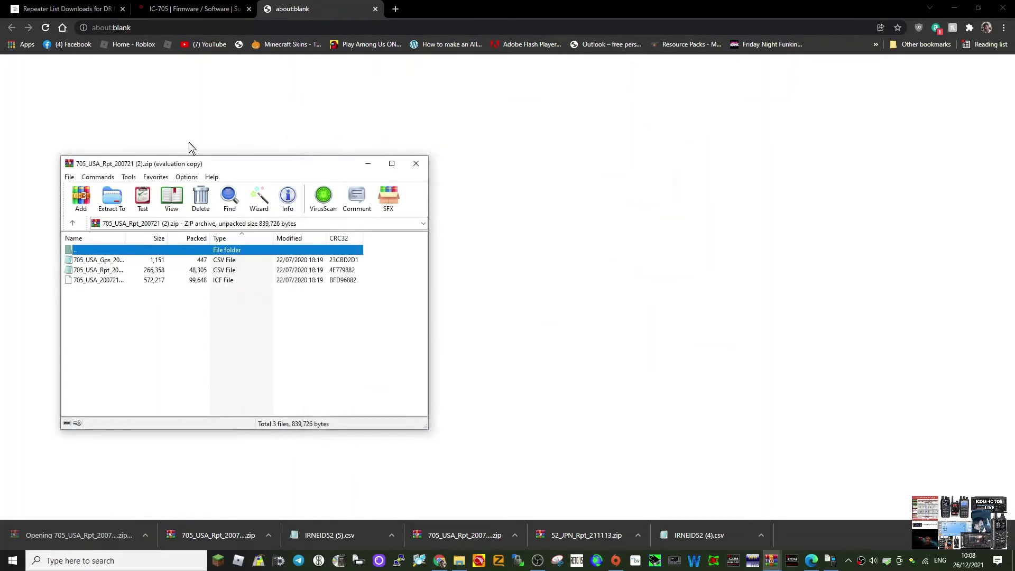
pyautogui.click(107, 202)
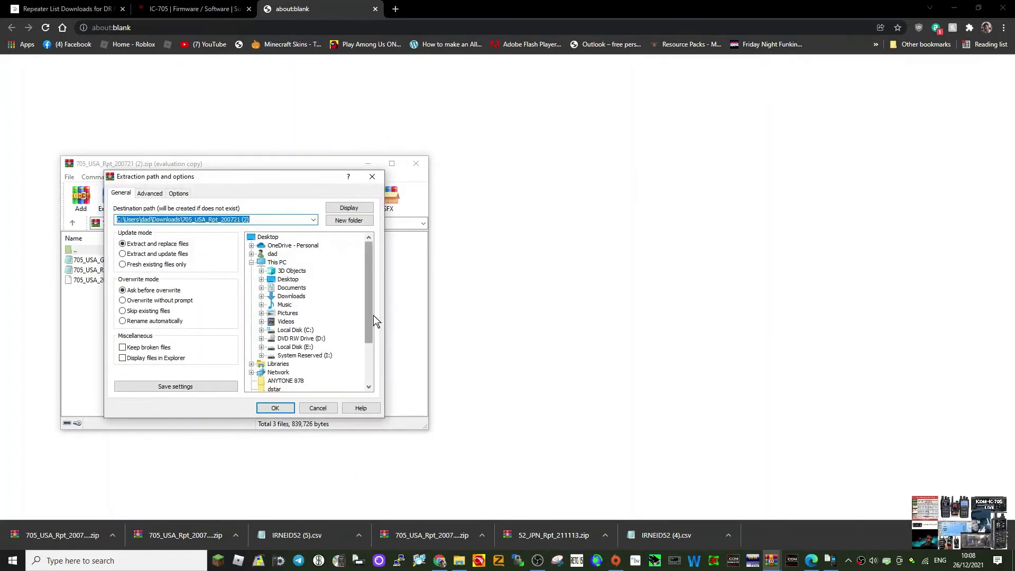
pyautogui.moveTo(373, 315); pyautogui.dragTo(372, 343)
pyautogui.click(283, 347)
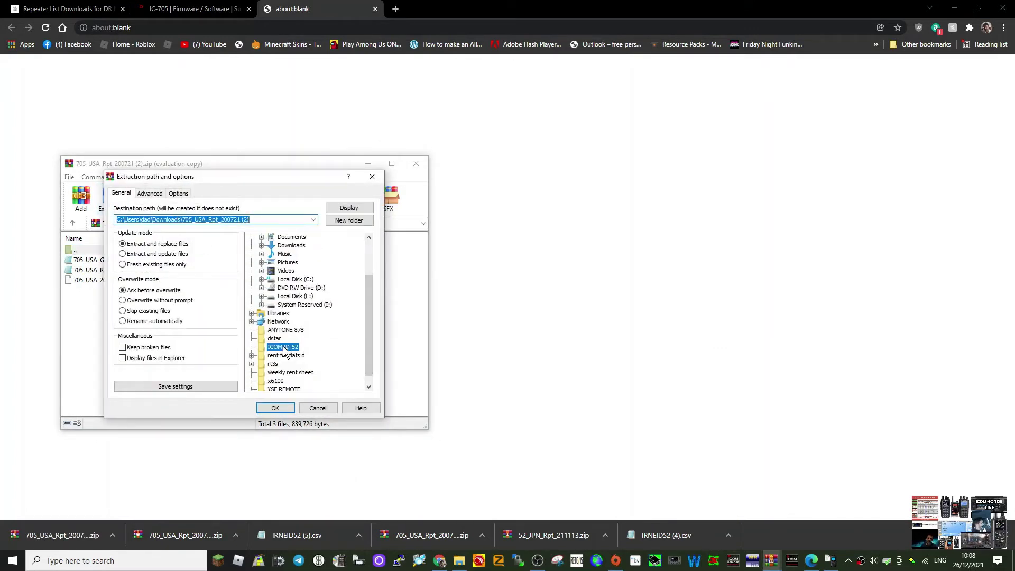
pyautogui.click(276, 407)
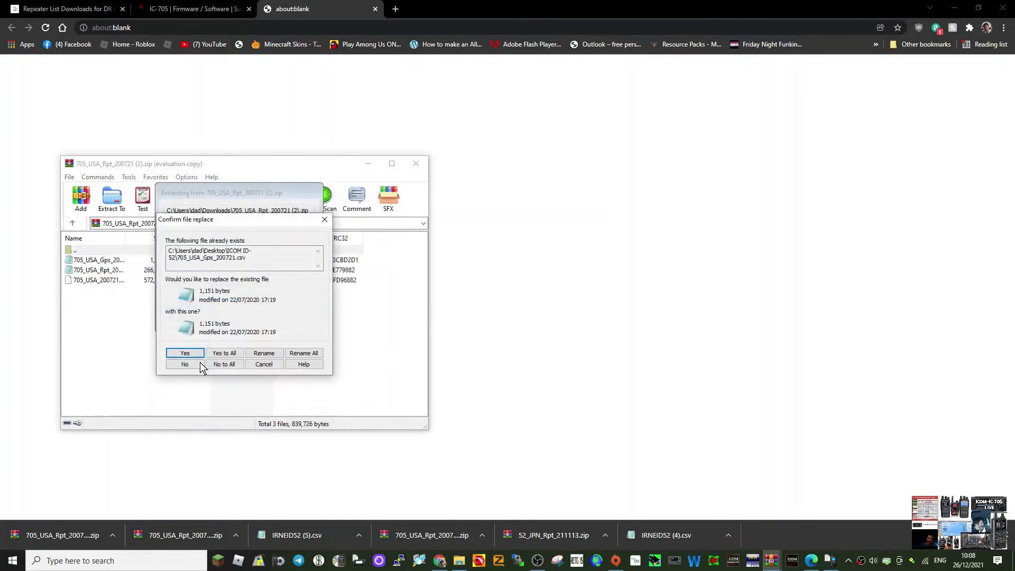
pyautogui.click(224, 354)
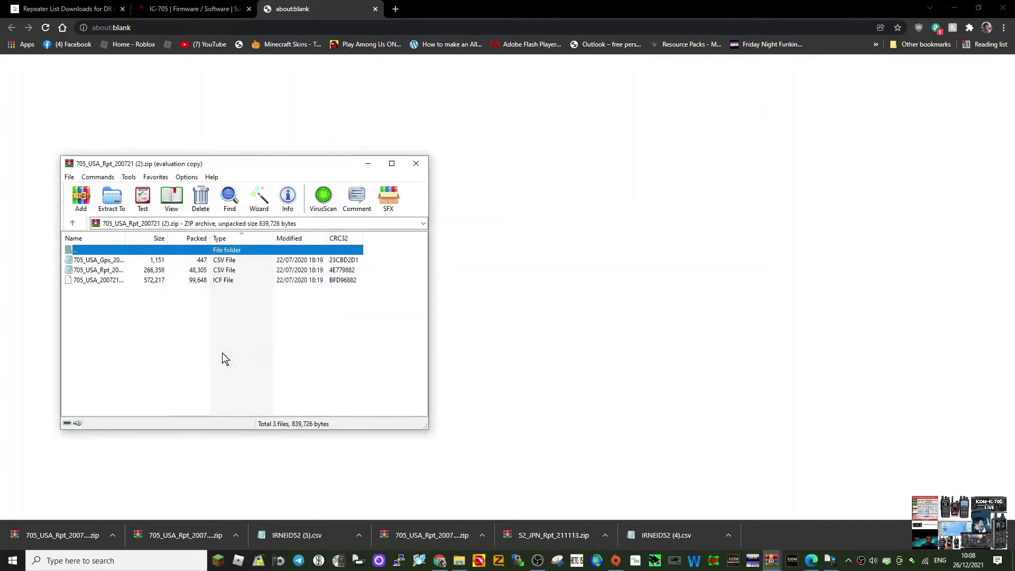
pyautogui.click(368, 164)
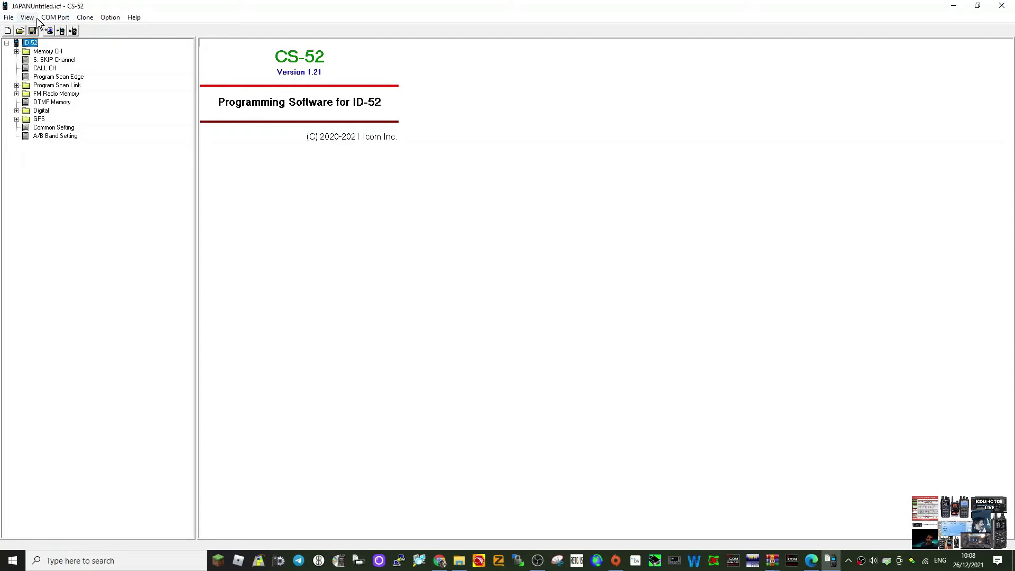
pyautogui.click(63, 20)
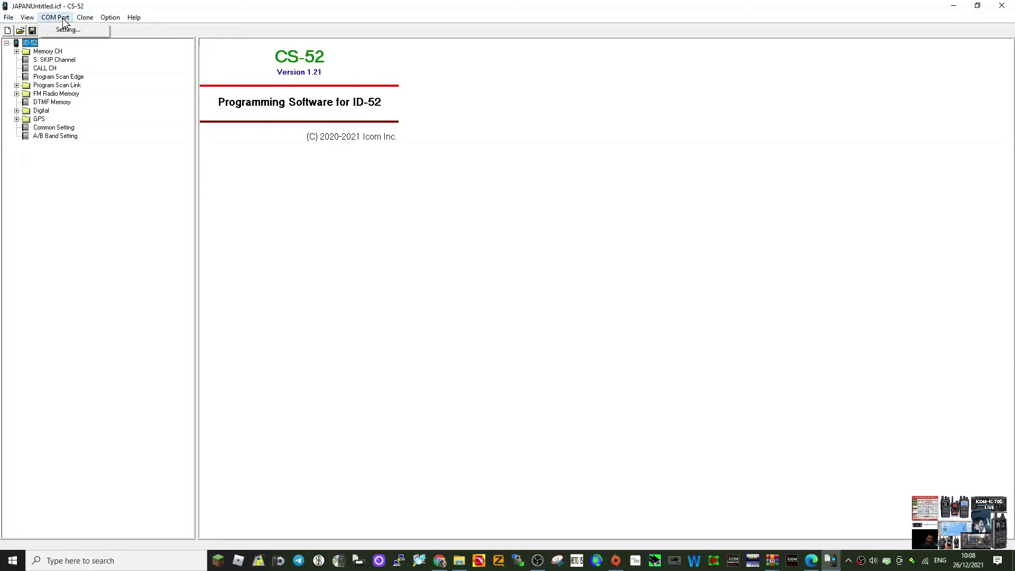
pyautogui.moveTo(85, 17)
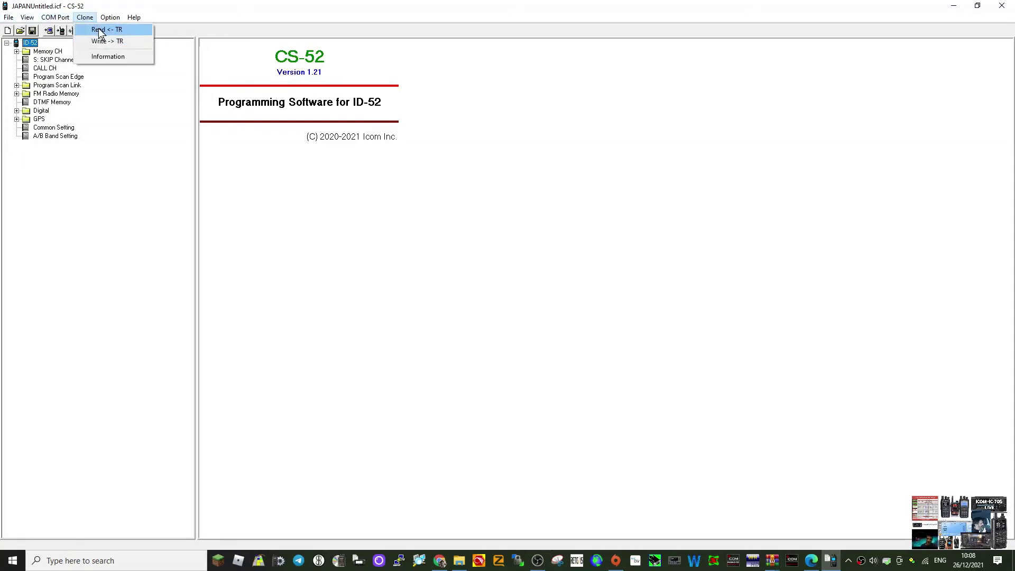
pyautogui.click(138, 246)
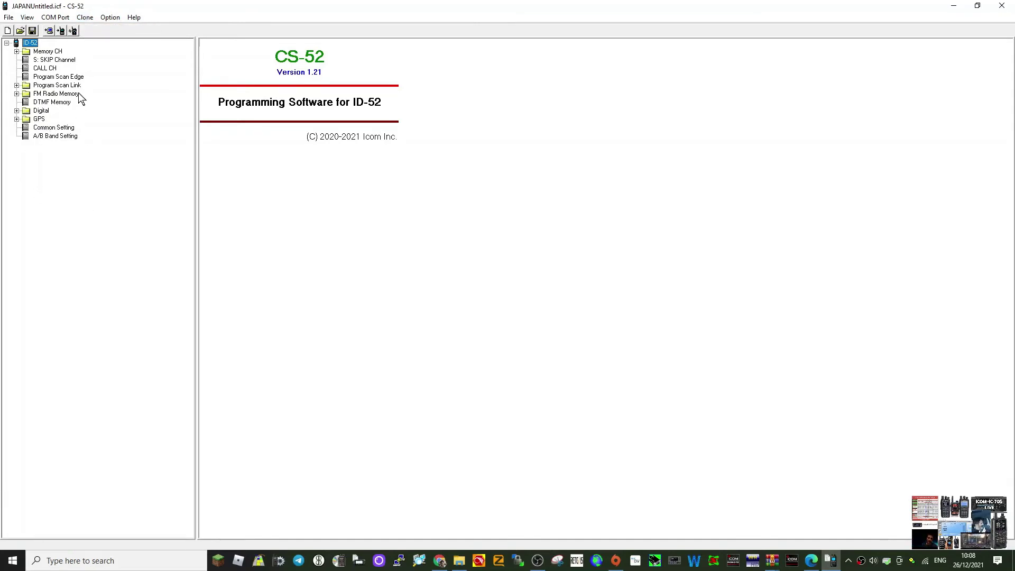
# Expand the Digital Repeater List and import the 705_USA_Rpt CSV file from ICOM ID-52 without keeping the USE(FROM) settings.
pyautogui.doubleClick(39, 112)
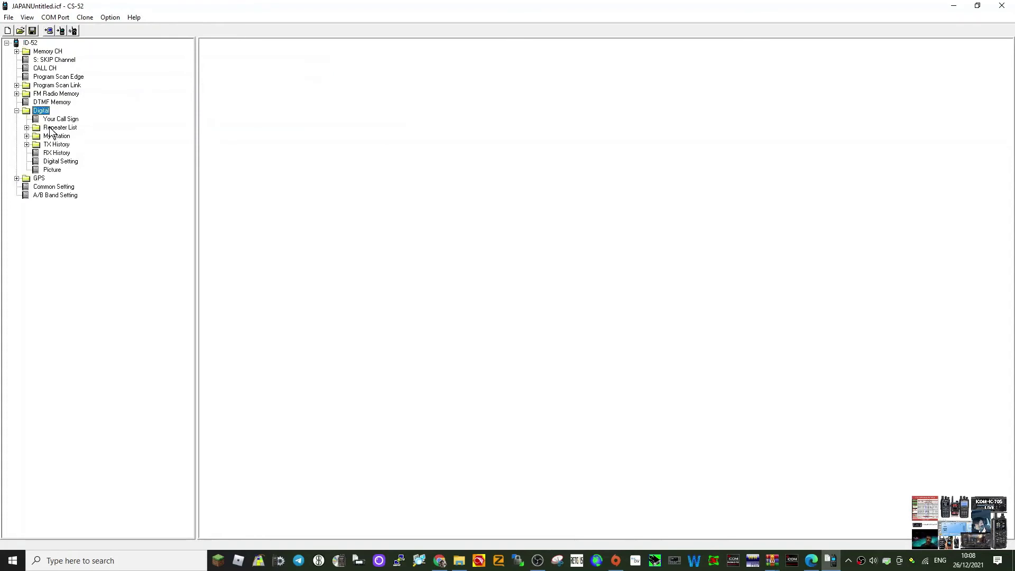
pyautogui.doubleClick(58, 129)
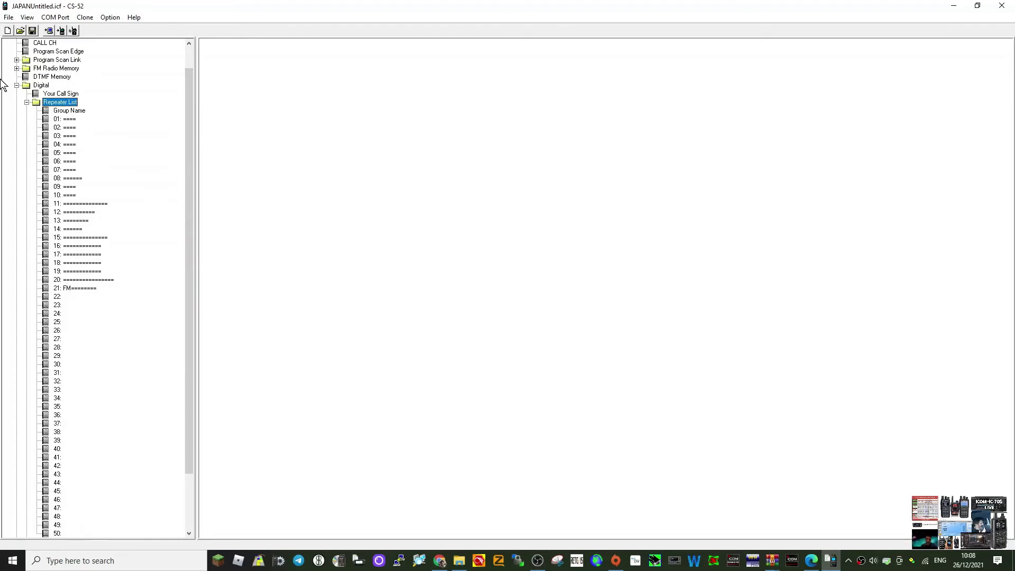
pyautogui.click(8, 18)
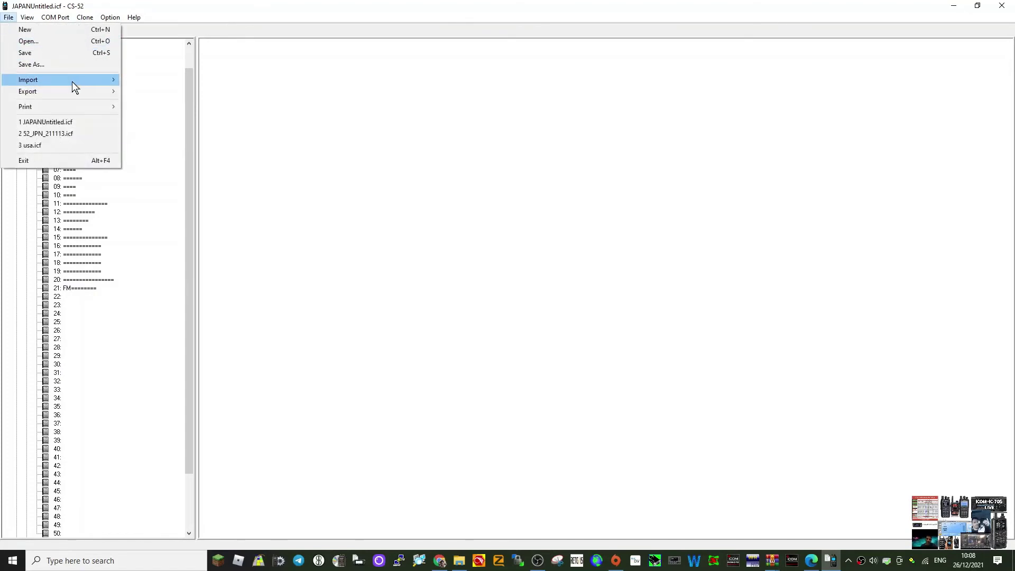
pyautogui.click(130, 91)
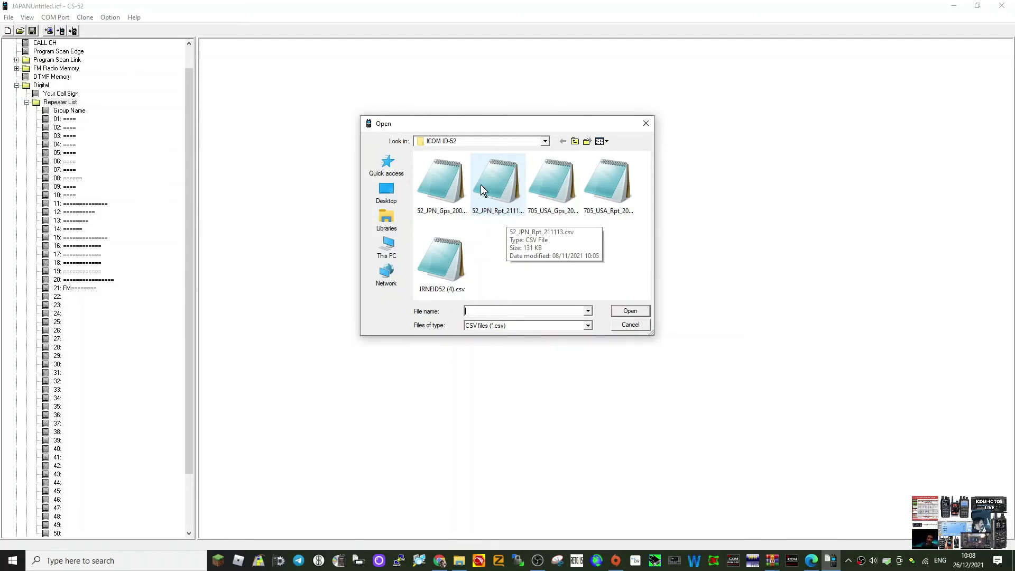
pyautogui.doubleClick(608, 190)
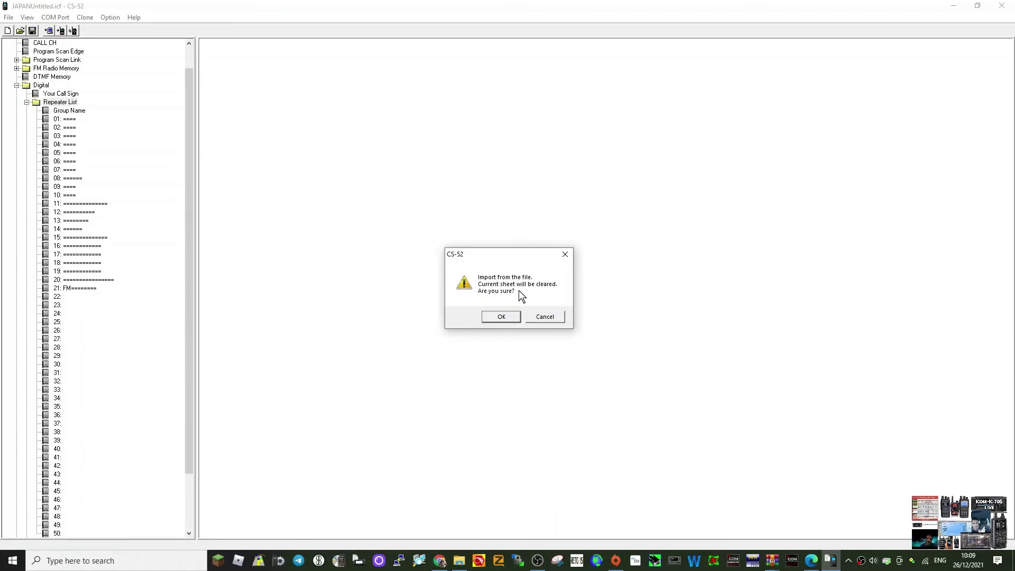
pyautogui.click(502, 316)
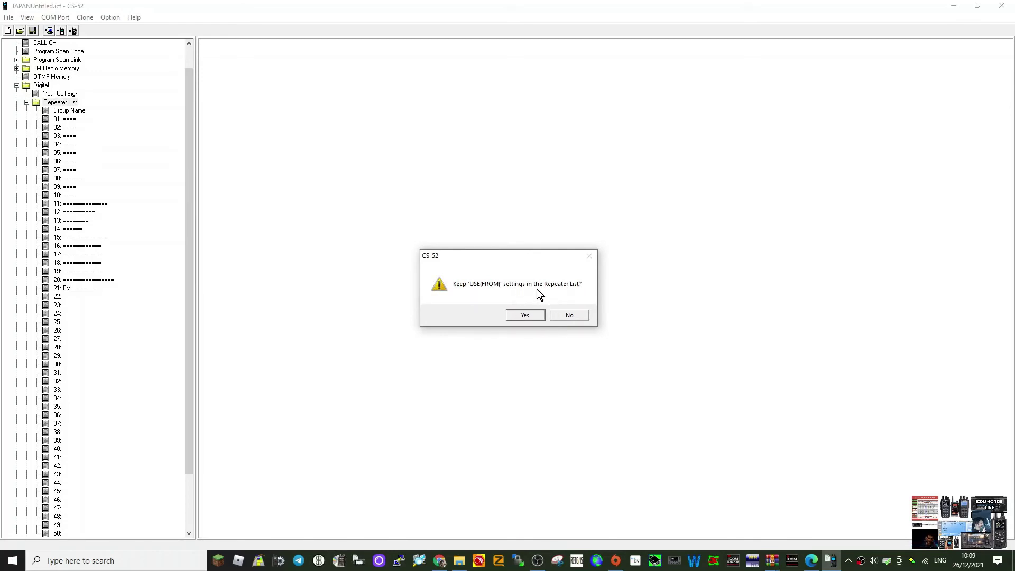
pyautogui.click(570, 315)
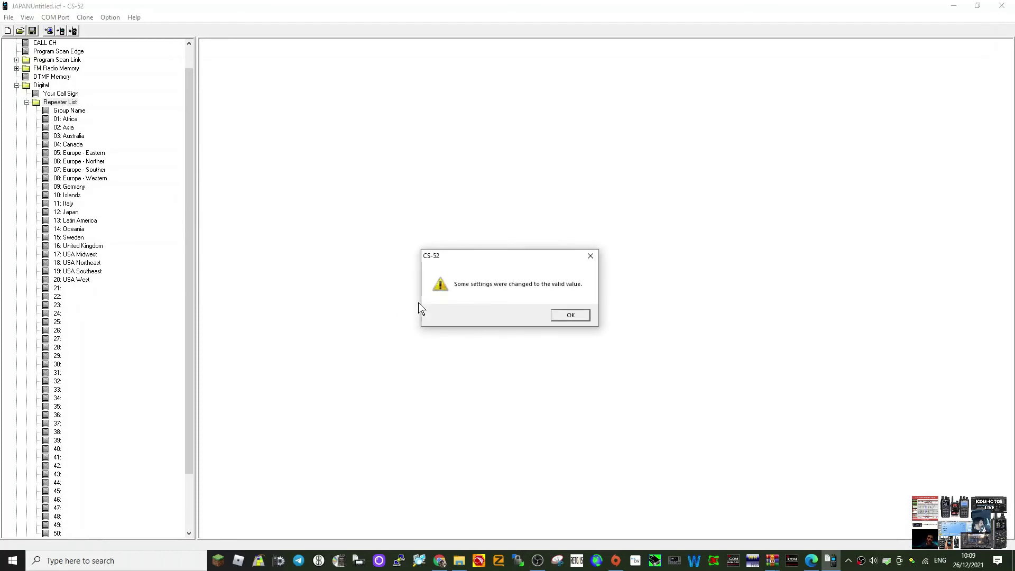
pyautogui.click(570, 315)
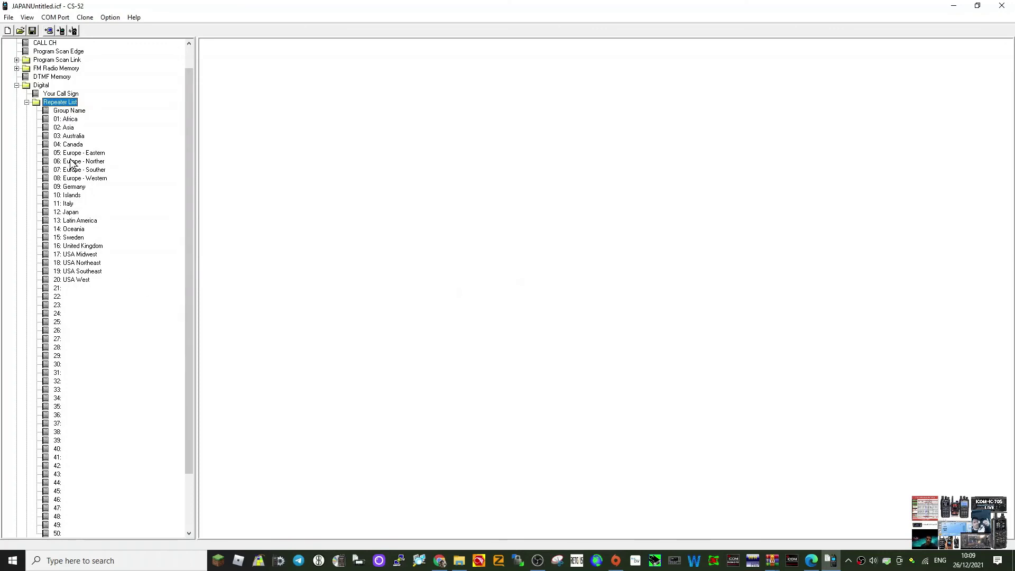
# Examine the imported repeater entries in the Africa, United Kingdom and Asia groups.
pyautogui.click(74, 119)
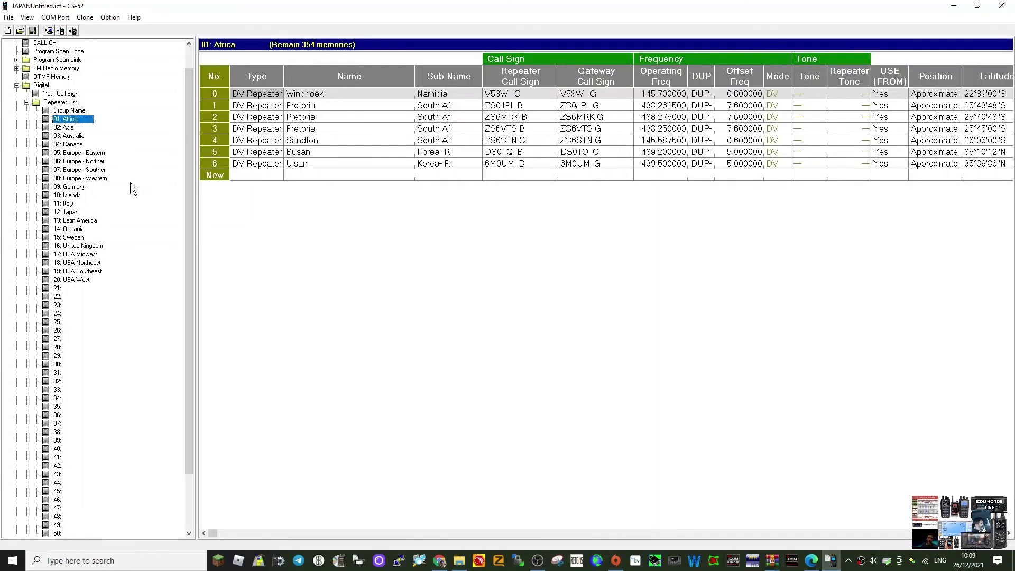
pyautogui.click(90, 247)
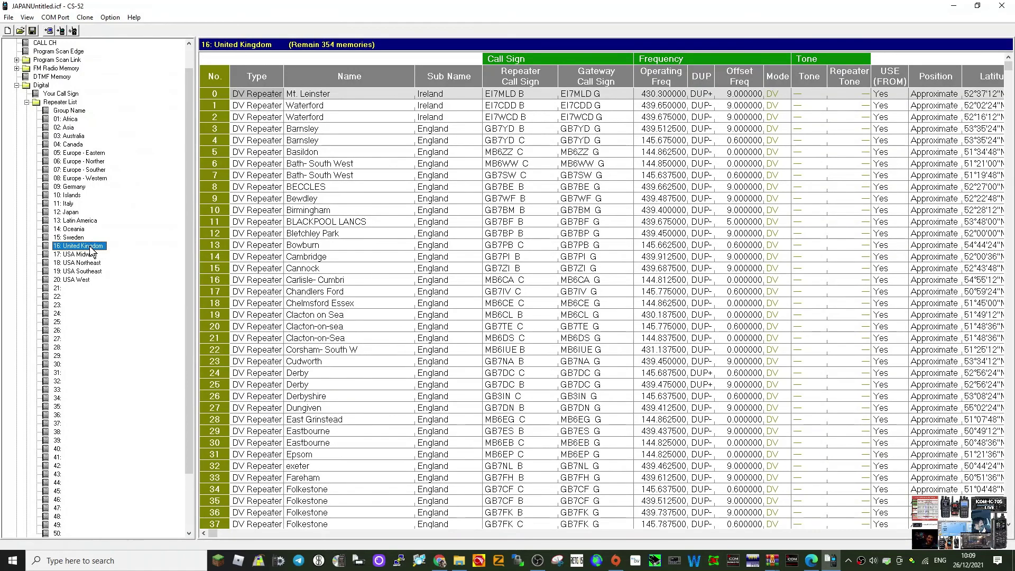
pyautogui.click(73, 120)
pyautogui.click(75, 130)
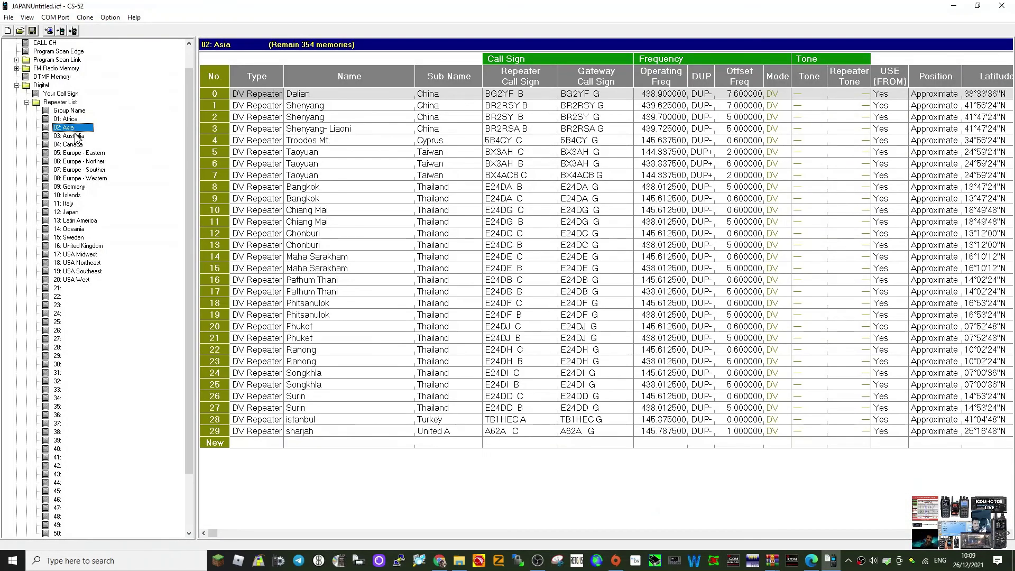